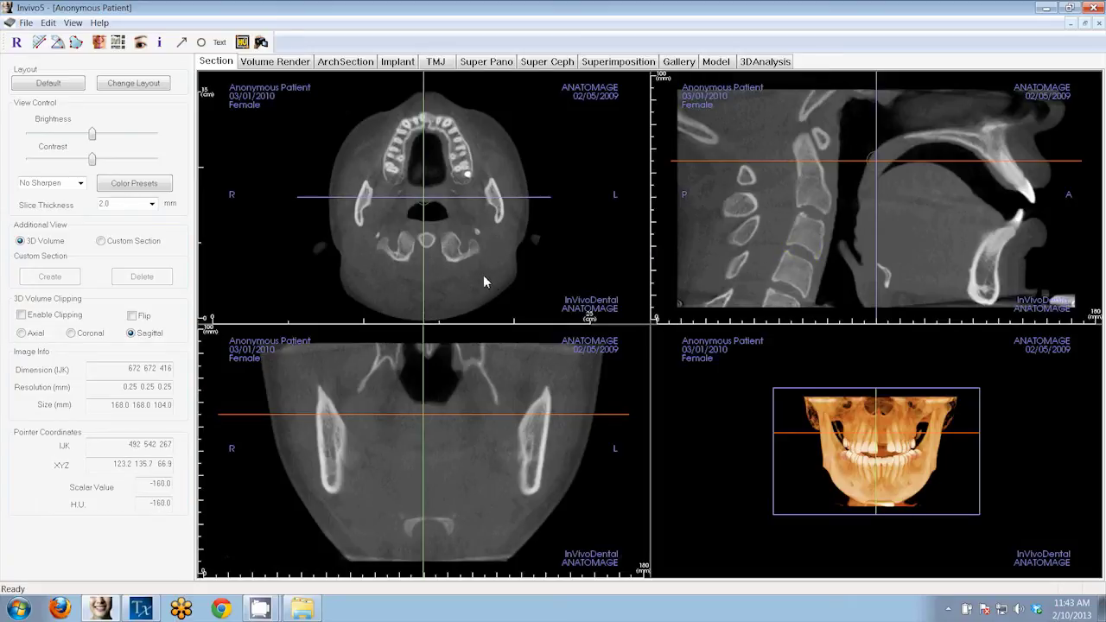
Step: Zoom into the axial slice and center it on the upper dental arch
right_drag(483, 271, 489, 121)
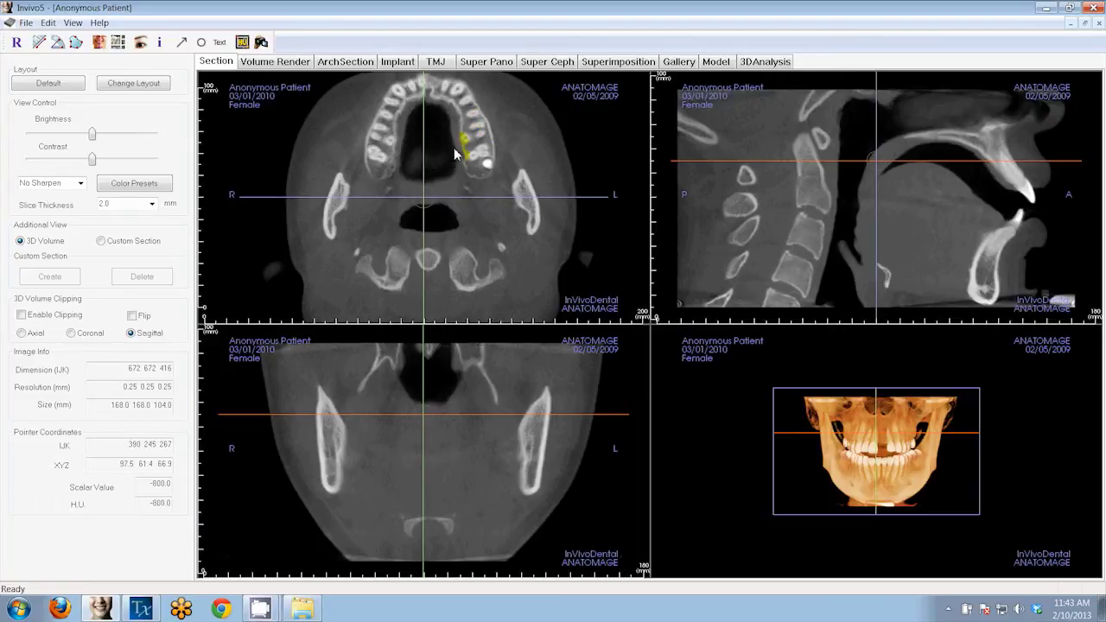
middle_drag(456, 153, 445, 218)
right_drag(481, 233, 480, 129)
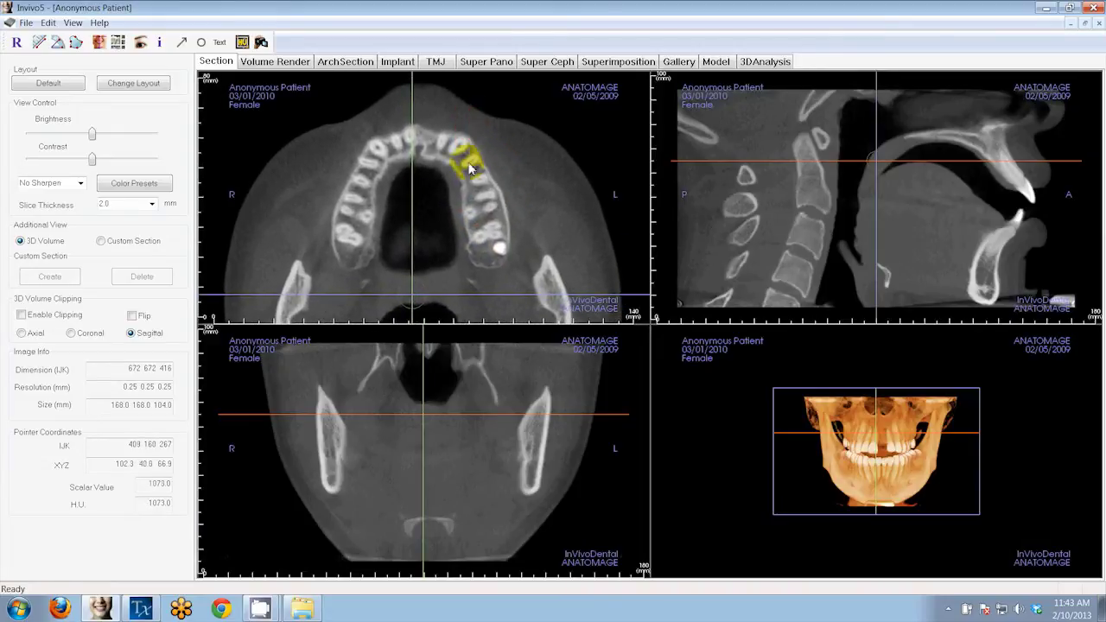
Step: Maximize the sagittal slice, zoom toward the palate and front teeth, then restore four panes
double_click(722, 194)
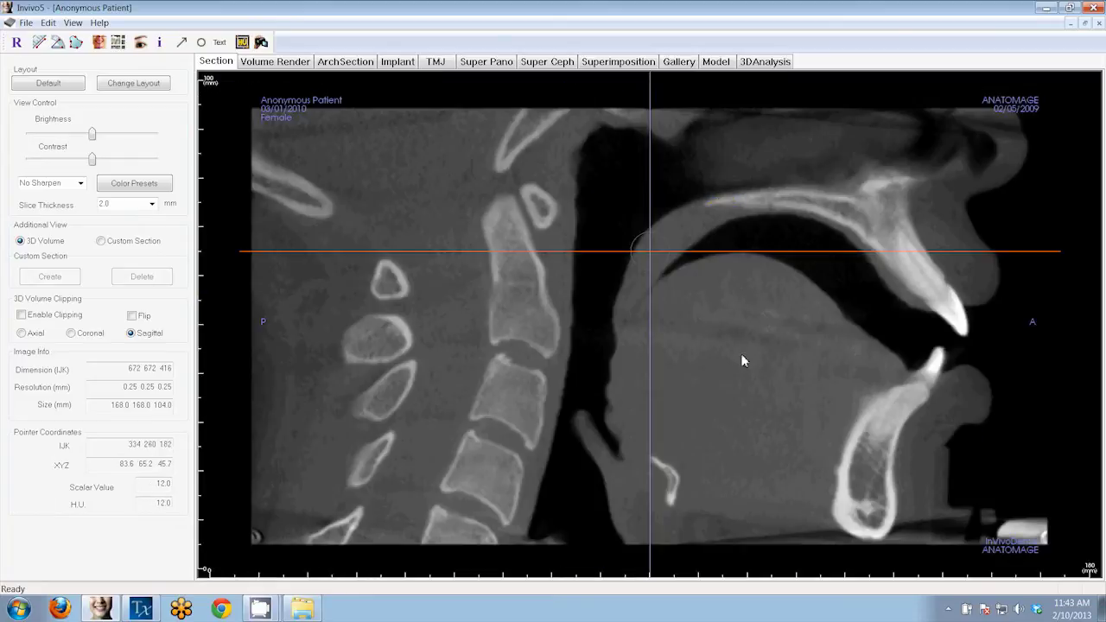
right_drag(792, 393, 803, 222)
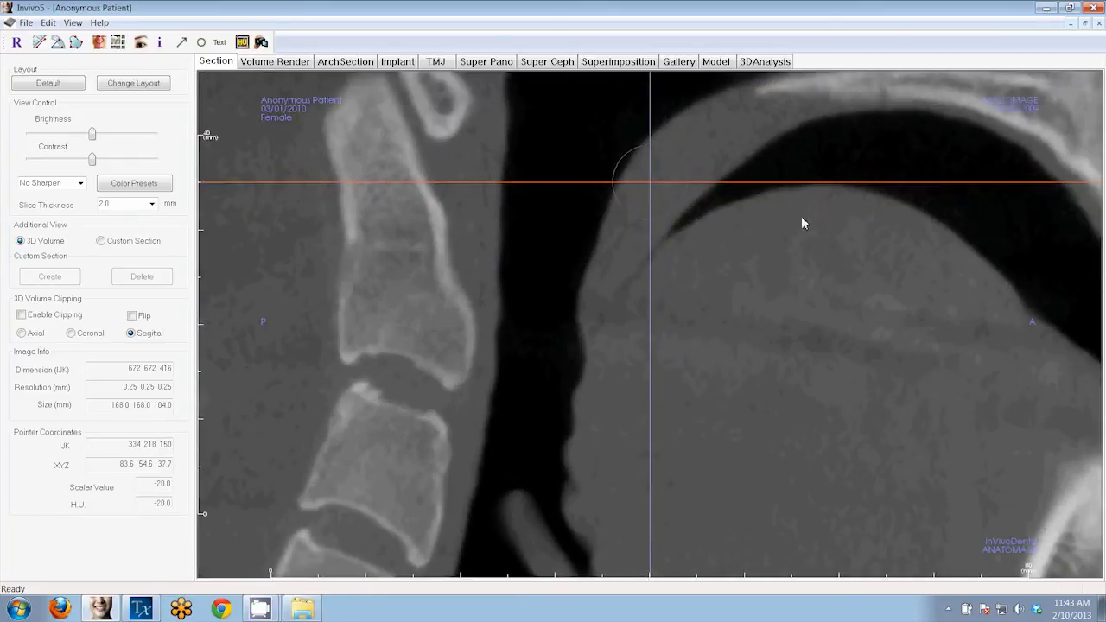
middle_drag(884, 242, 543, 308)
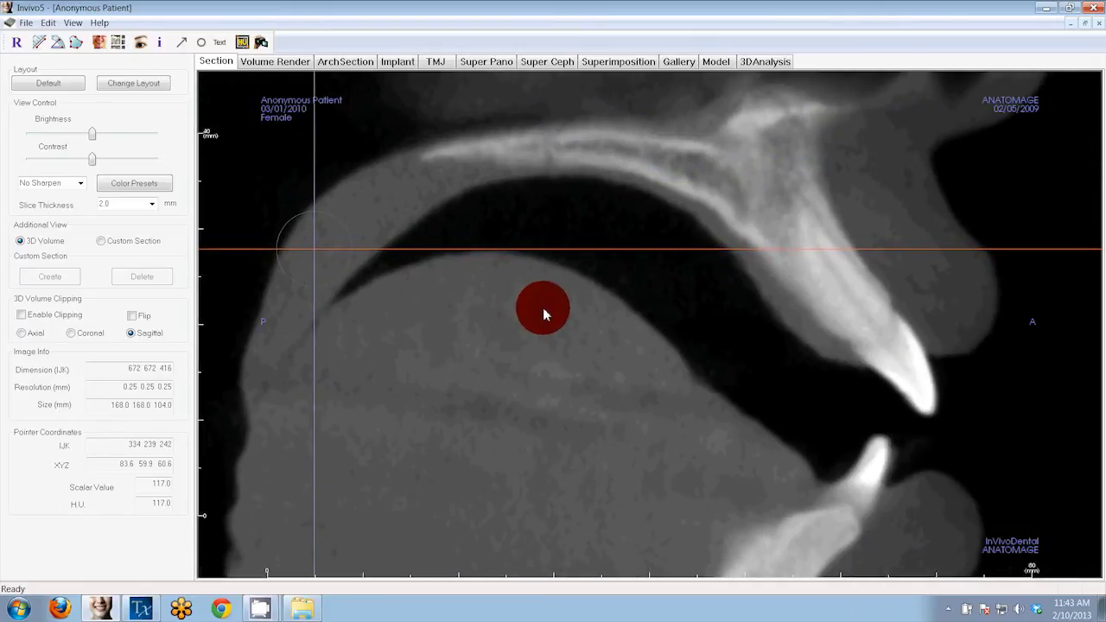
double_click(600, 315)
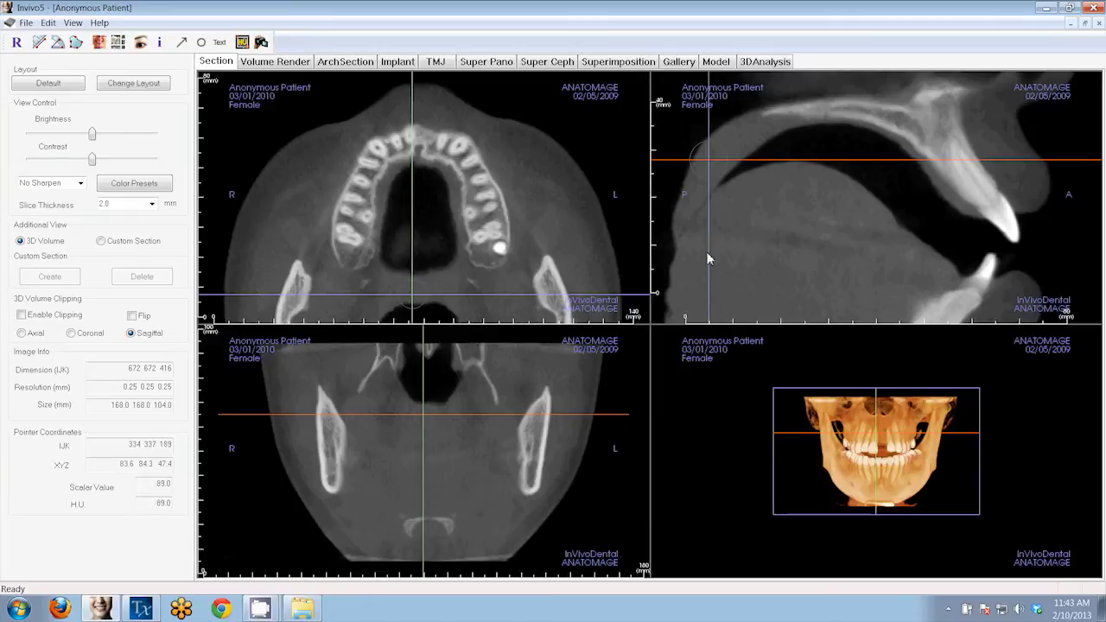
Step: Zoom and pan the coronal slice to show the nasal airway, and enlarge the 3D volume
right_drag(506, 457, 519, 372)
middle_drag(525, 329, 536, 378)
scroll(720, 396, up, 3)
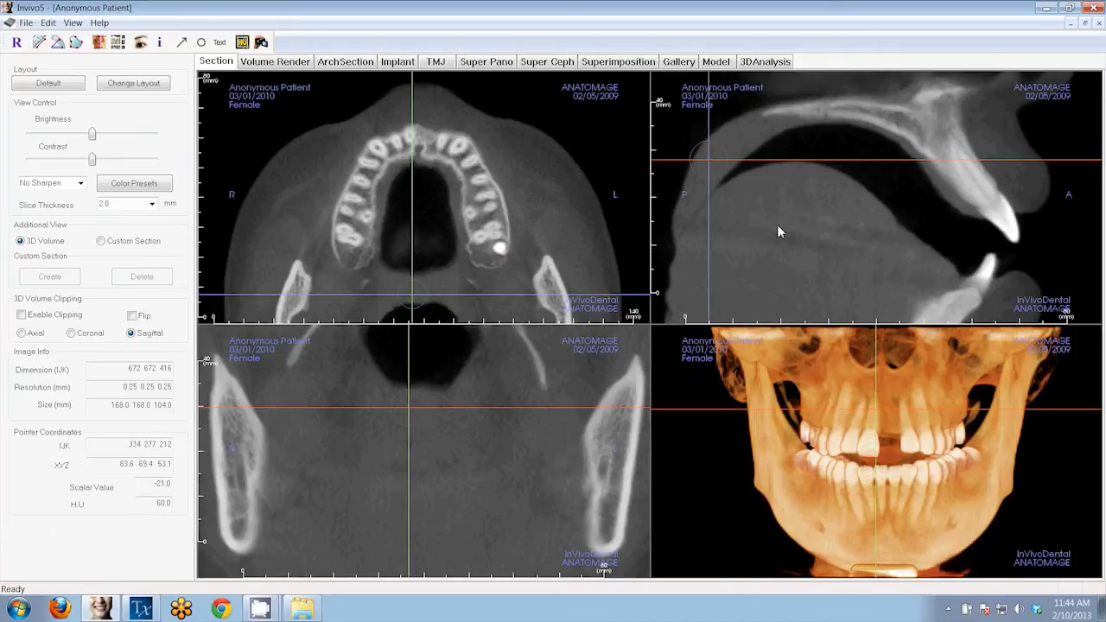
Step: Open the Volume Render tab and Quick Zoom into the front and lower teeth
click(277, 71)
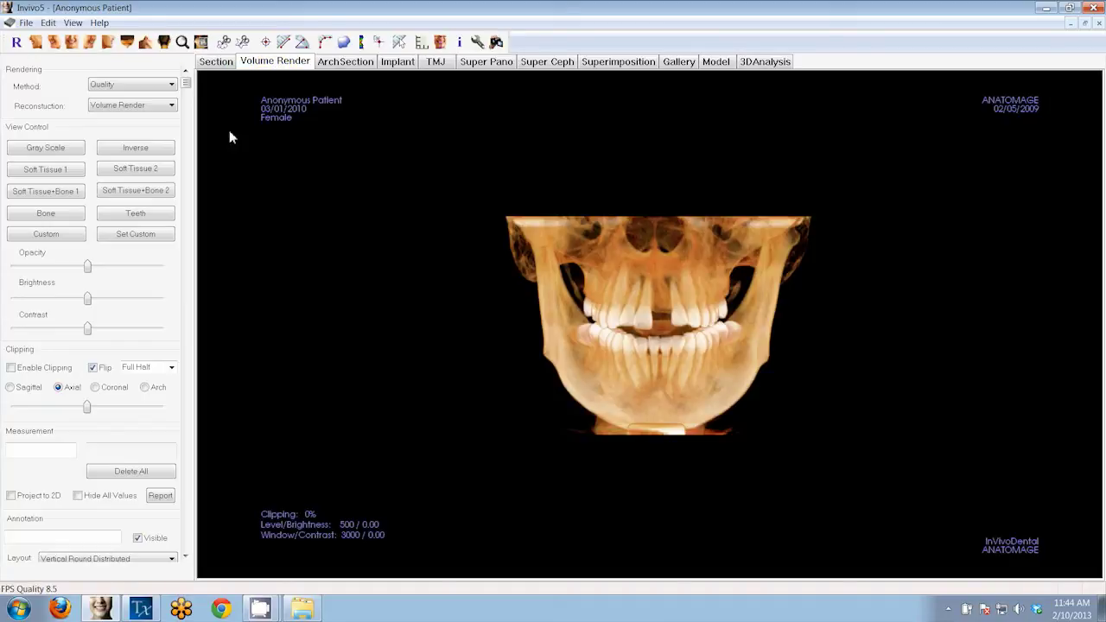
click(183, 42)
click(655, 301)
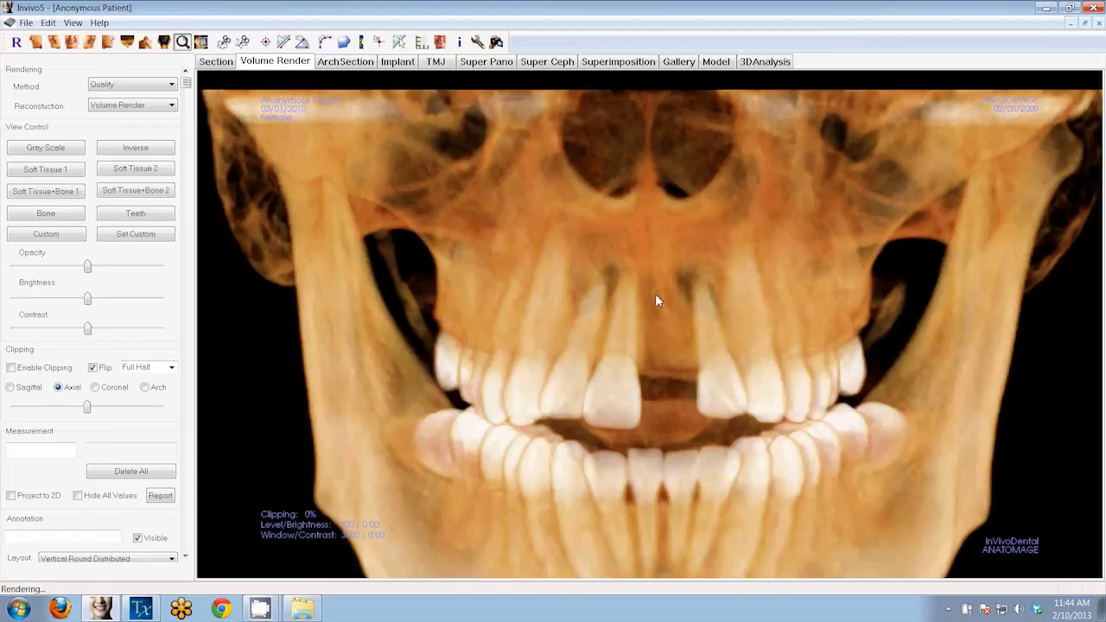
click(812, 467)
Step: Rotate the skull so the upper teeth rise into view, zooming out slightly
drag(813, 468, 813, 374)
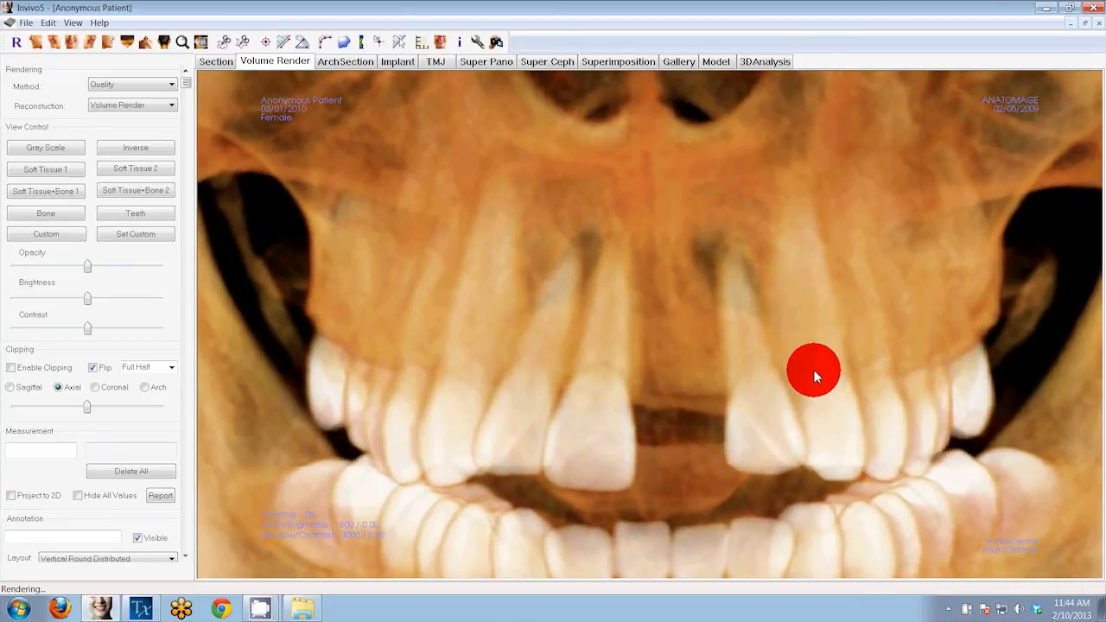
scroll(835, 316, down, 5)
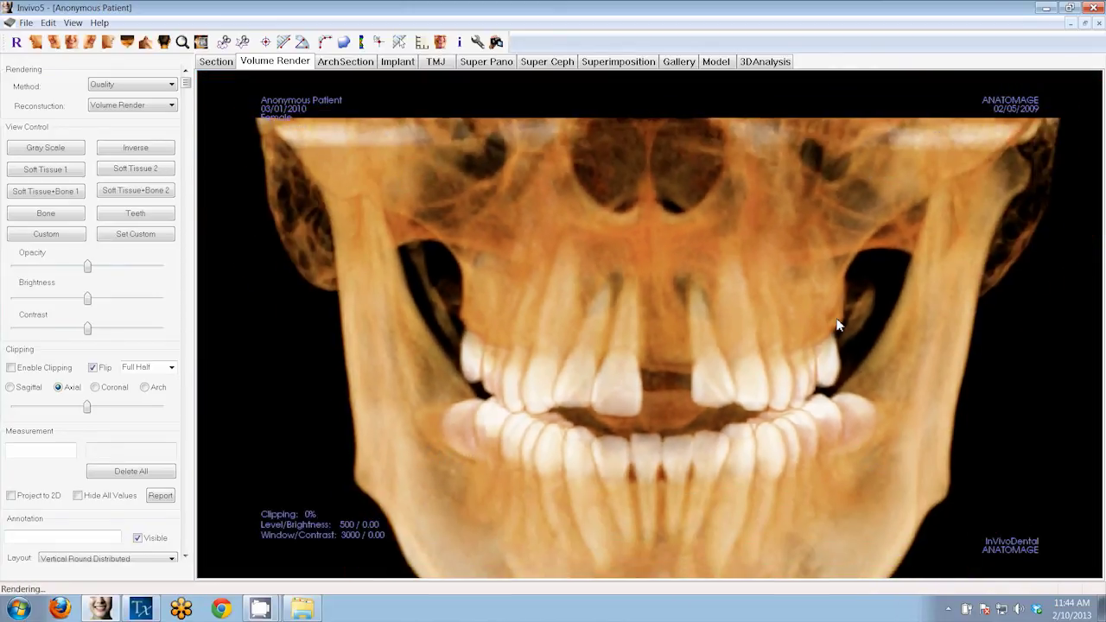
drag(719, 376, 719, 278)
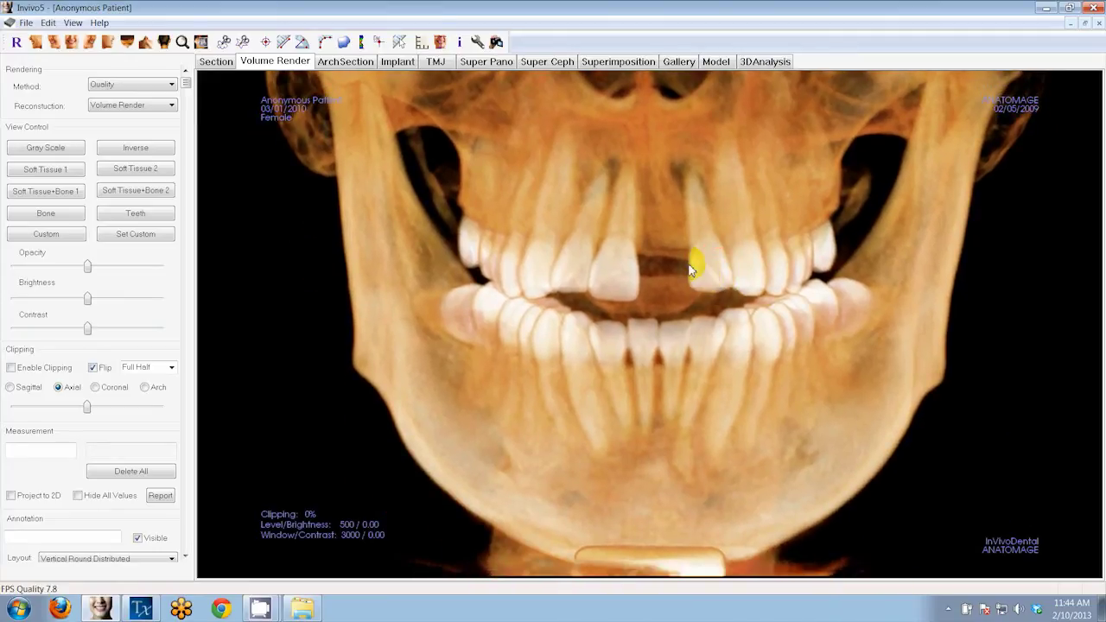
Step: Open ArchSection, enlarge the panoramic and cross-section images, and pan the top cross-section along the front tooth
click(346, 63)
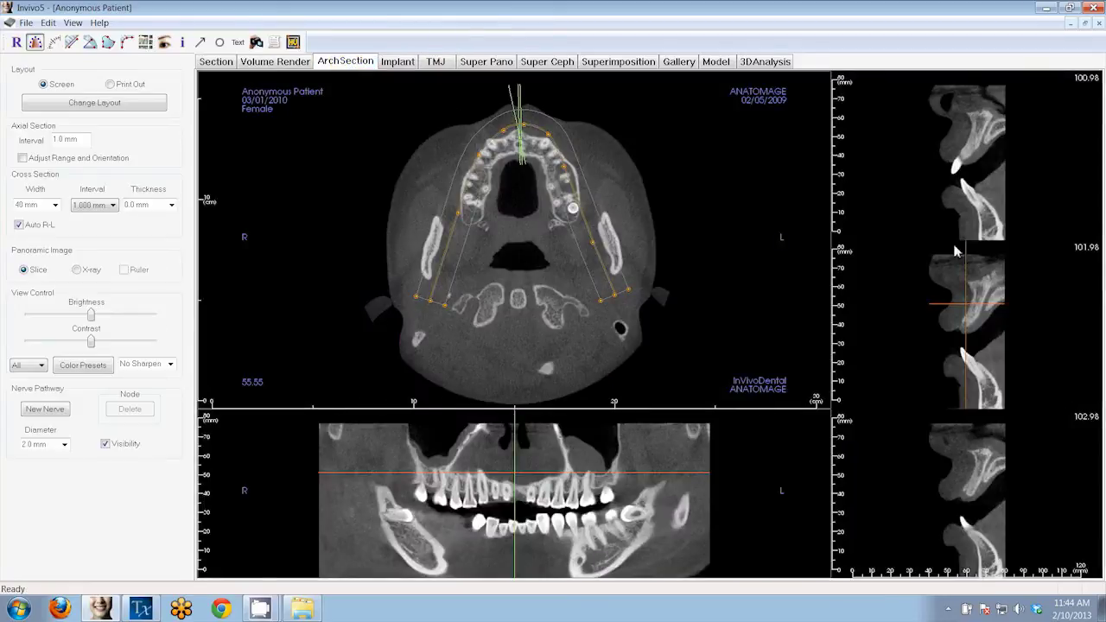
scroll(897, 405, up, 2)
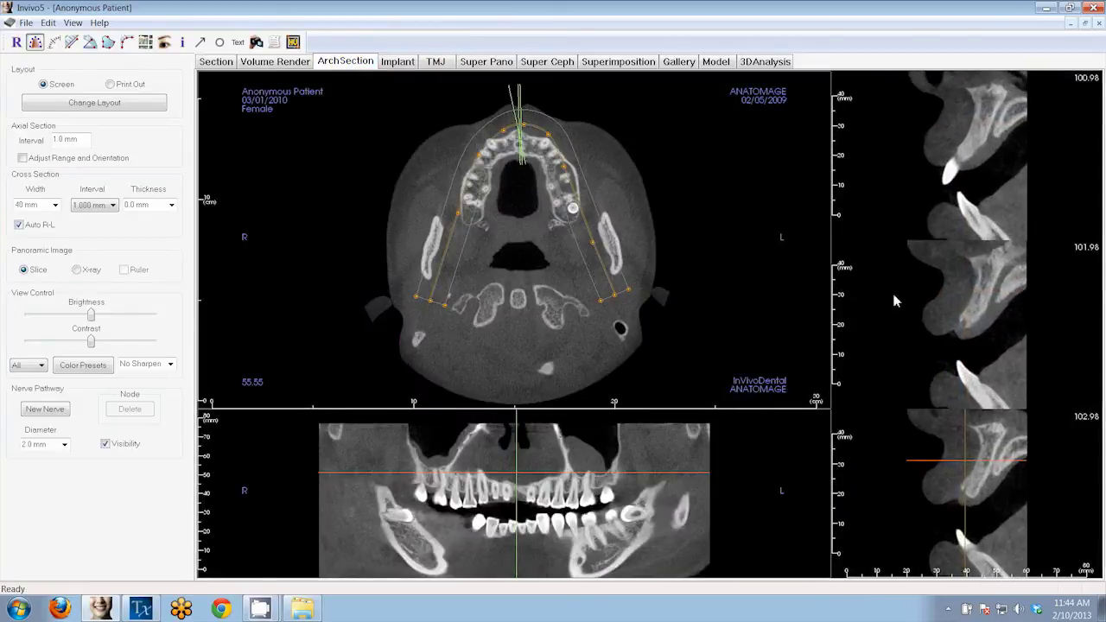
scroll(578, 493, up, 2)
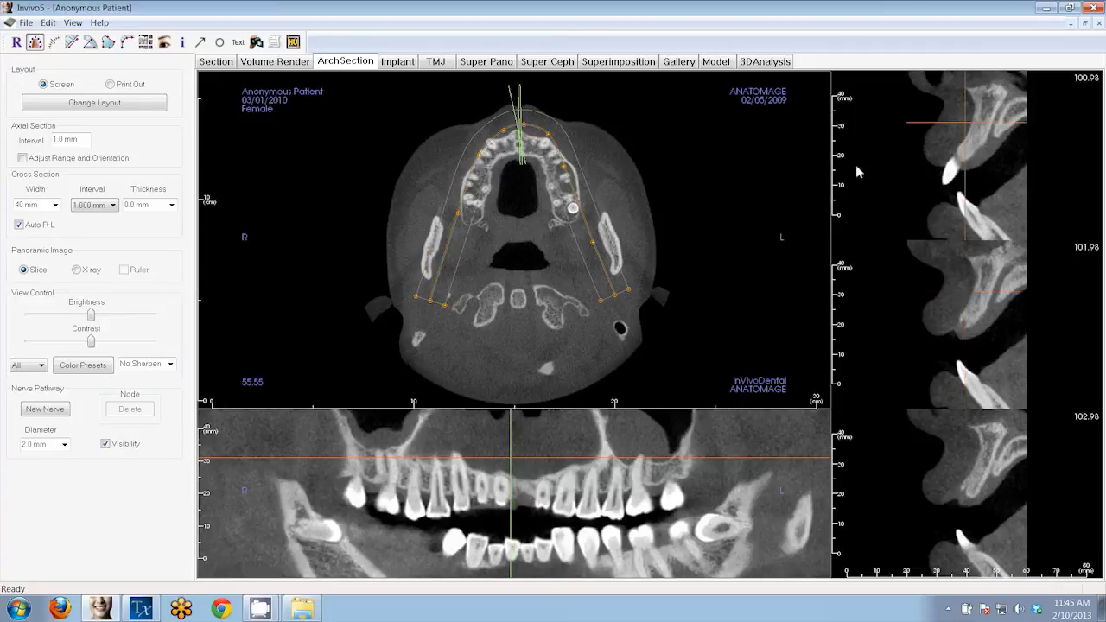
scroll(887, 199, up, 1)
scroll(895, 147, up, 1)
mouse_move(979, 108)
mouse_down()
mouse_move(965, 158)
mouse_move(968, 147)
mouse_up()
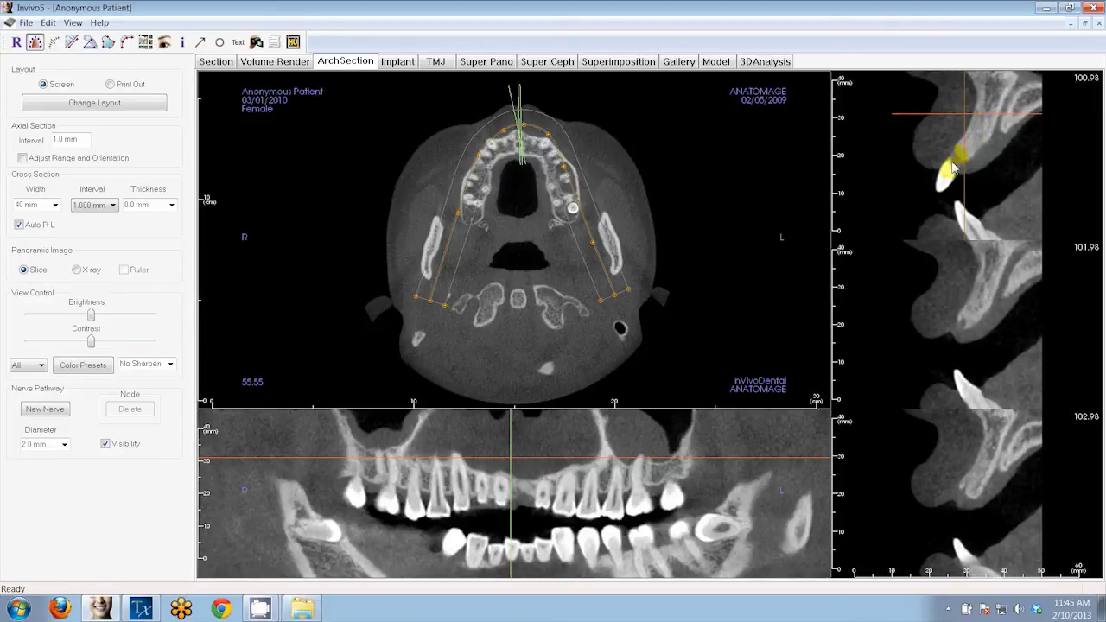
click(33, 43)
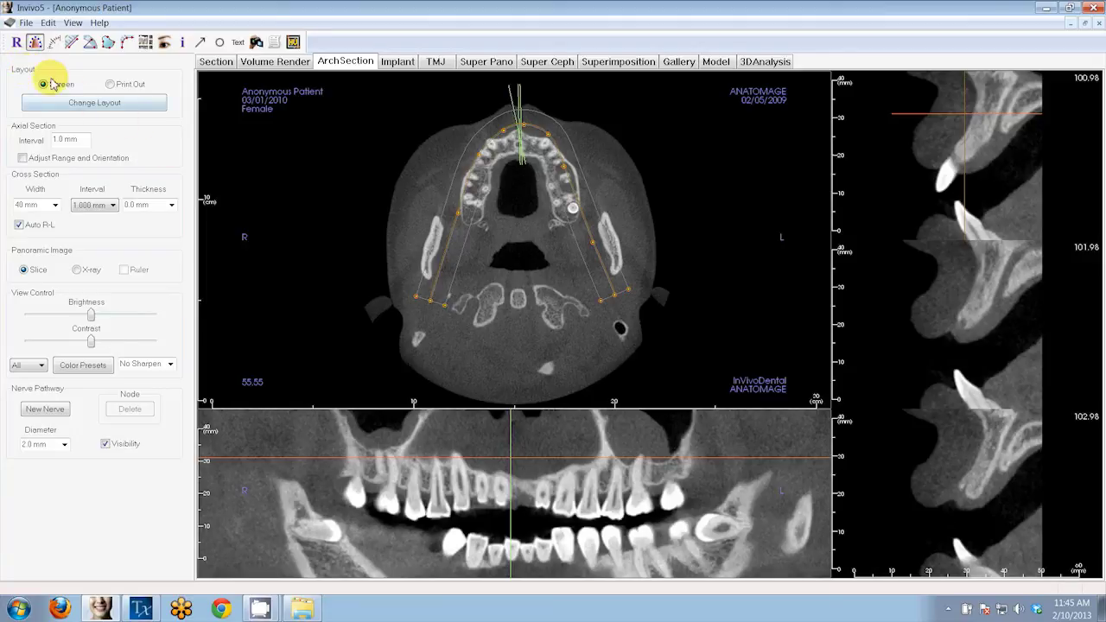
Step: Reset the zoom of the arch section images
click(16, 42)
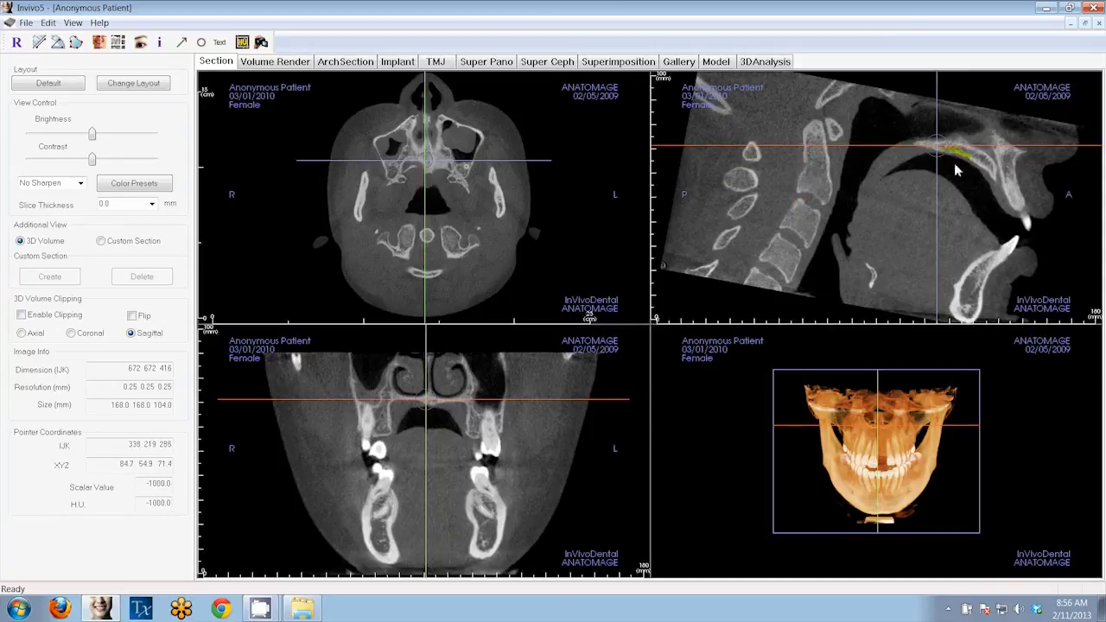
Step: Page the sagittal pane through slices to one cutting through the side teeth and jaw
scroll(885, 156, down, 4)
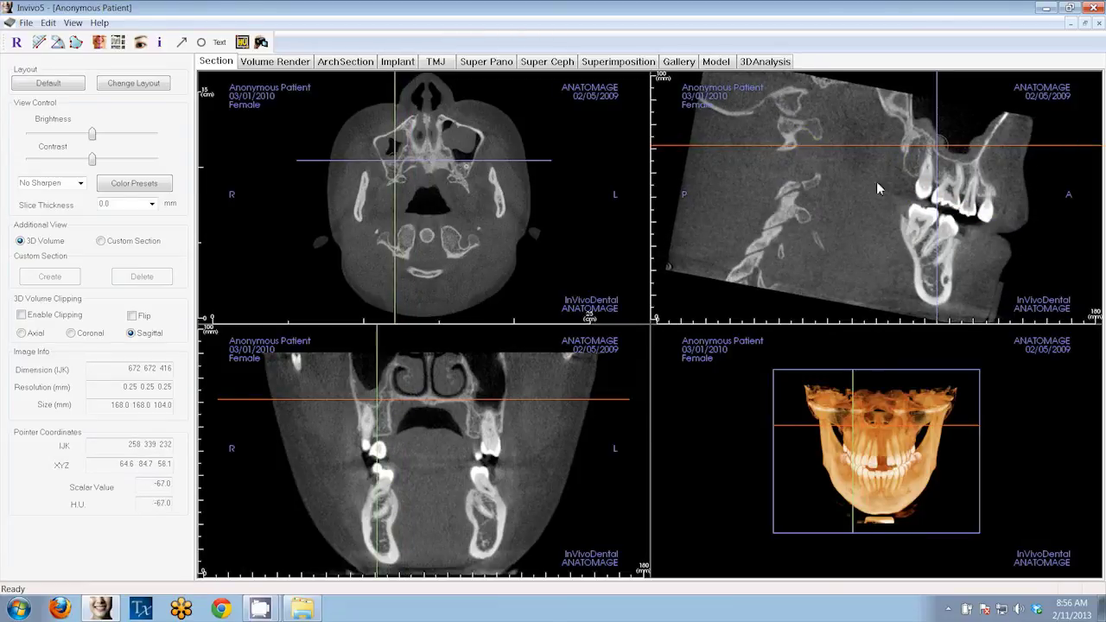
scroll(987, 233, up, 2)
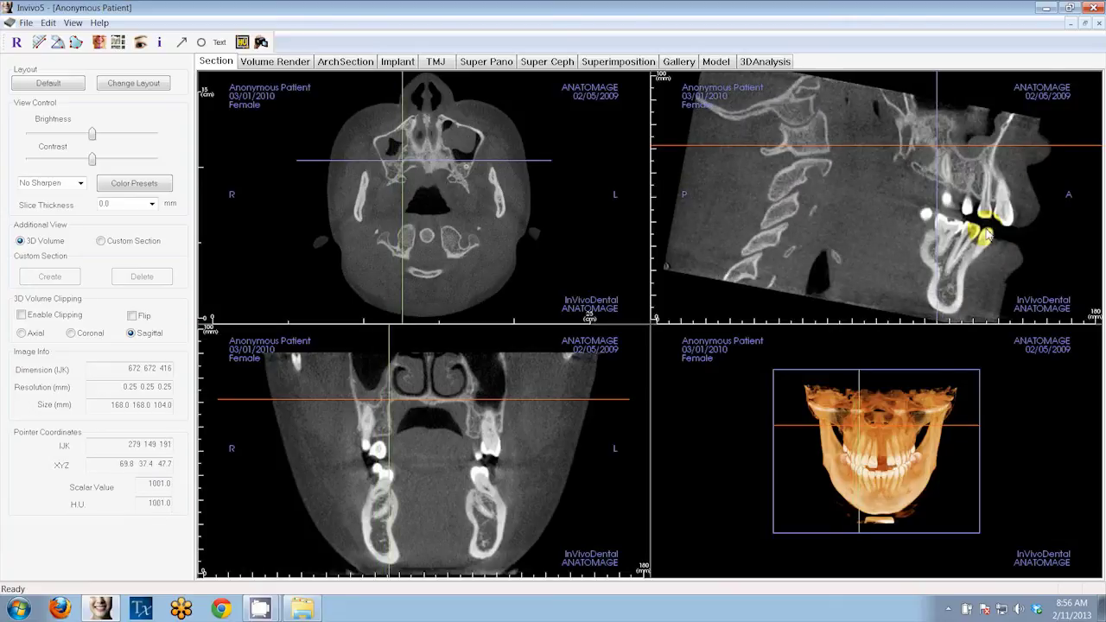
scroll(990, 236, up, 2)
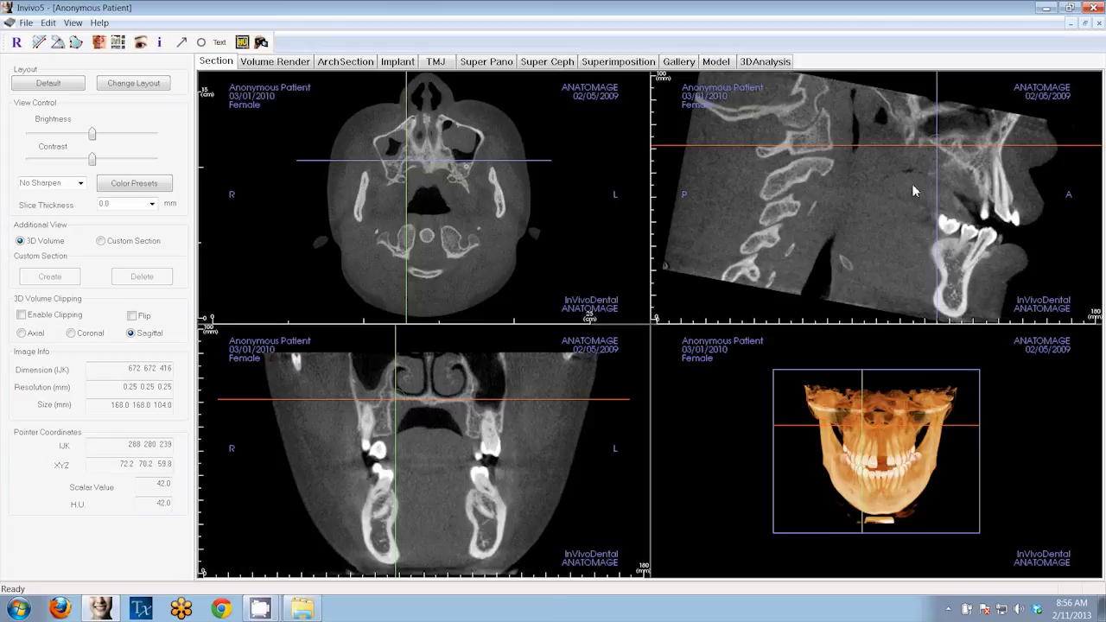
scroll(912, 185, down, 2)
scroll(915, 190, down, 2)
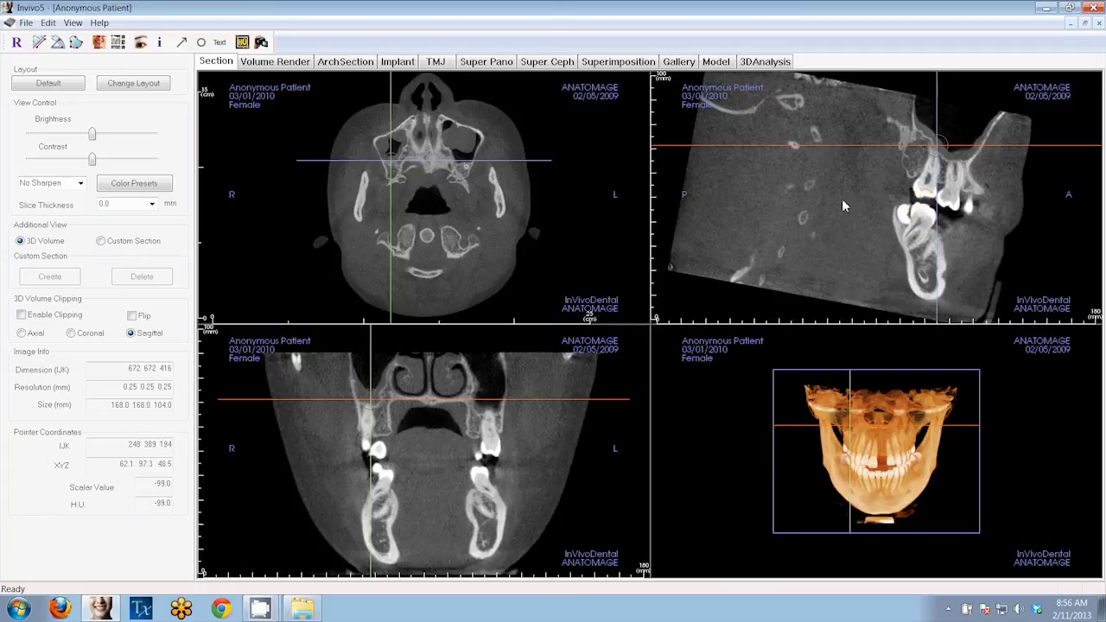
click(358, 65)
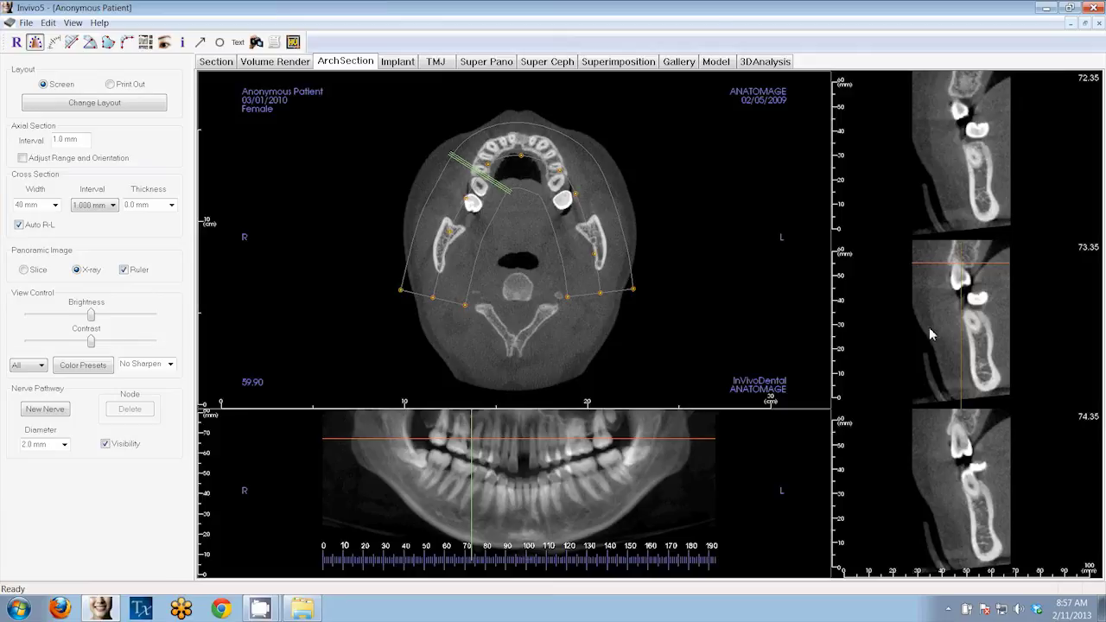
Step: Measure 12.98 mm and 16.83 mm lengths on the lower right panoramic tooth, stacking one label above the other
click(71, 41)
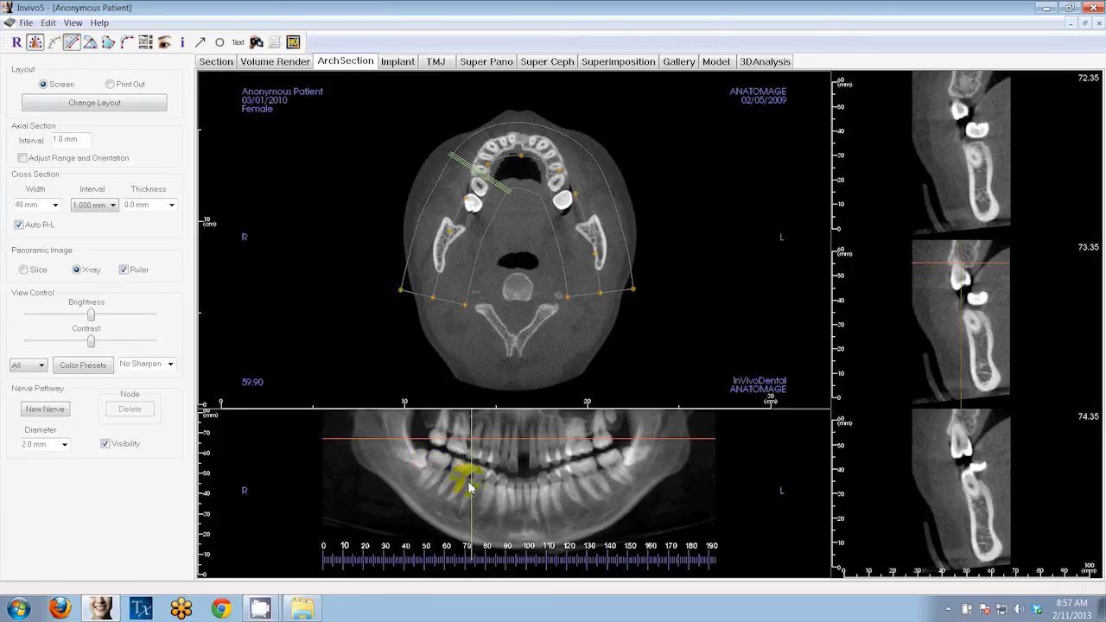
drag(469, 482, 468, 523)
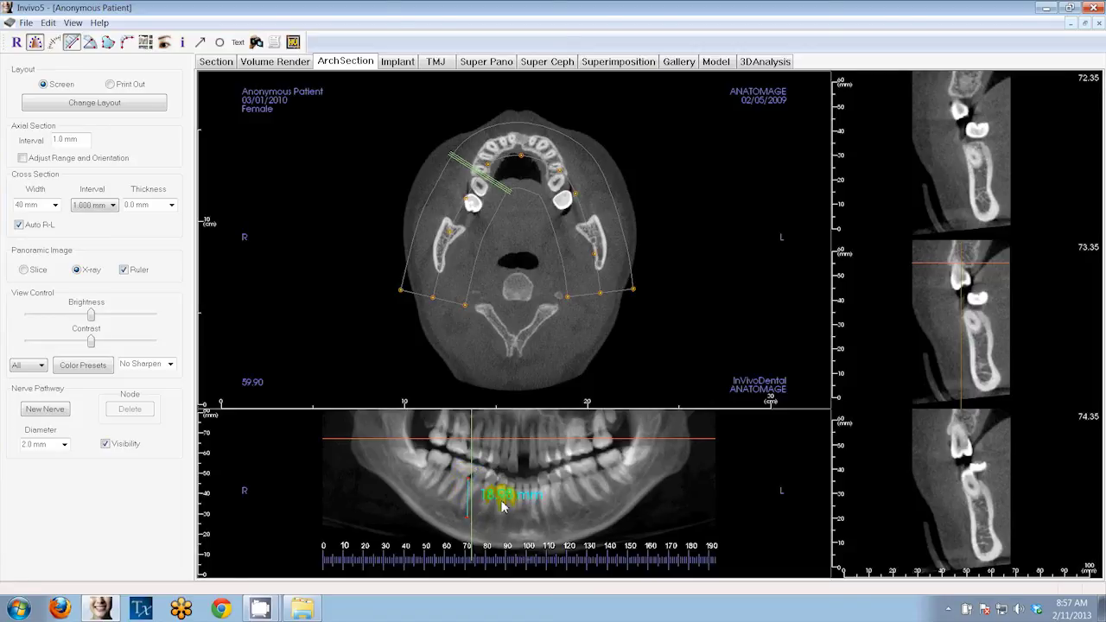
click(504, 507)
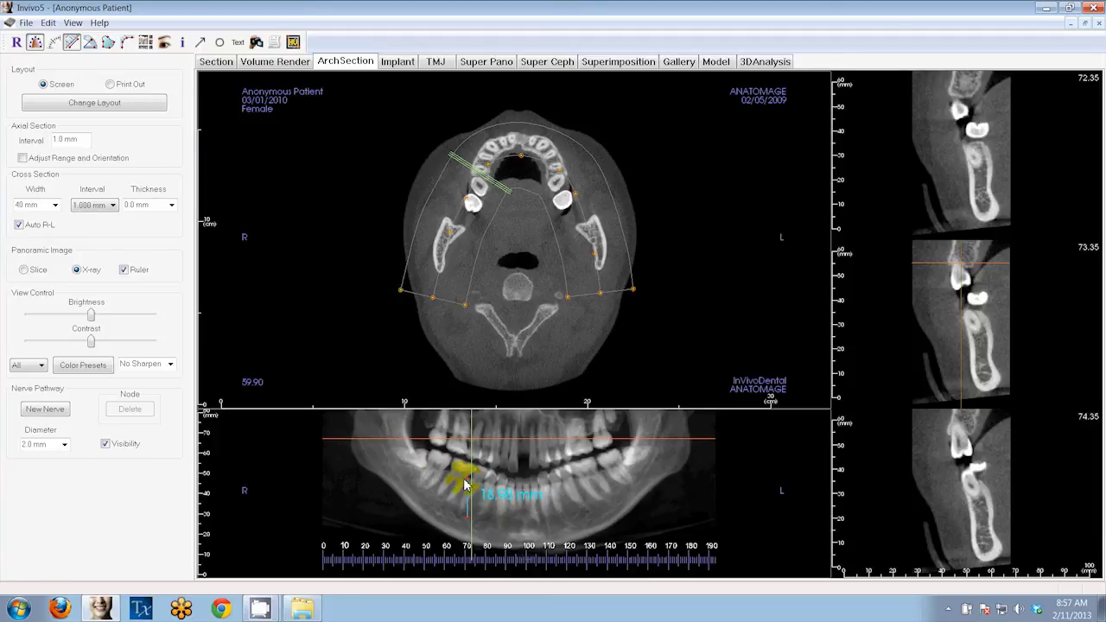
drag(466, 482, 455, 512)
click(73, 42)
drag(483, 495, 484, 476)
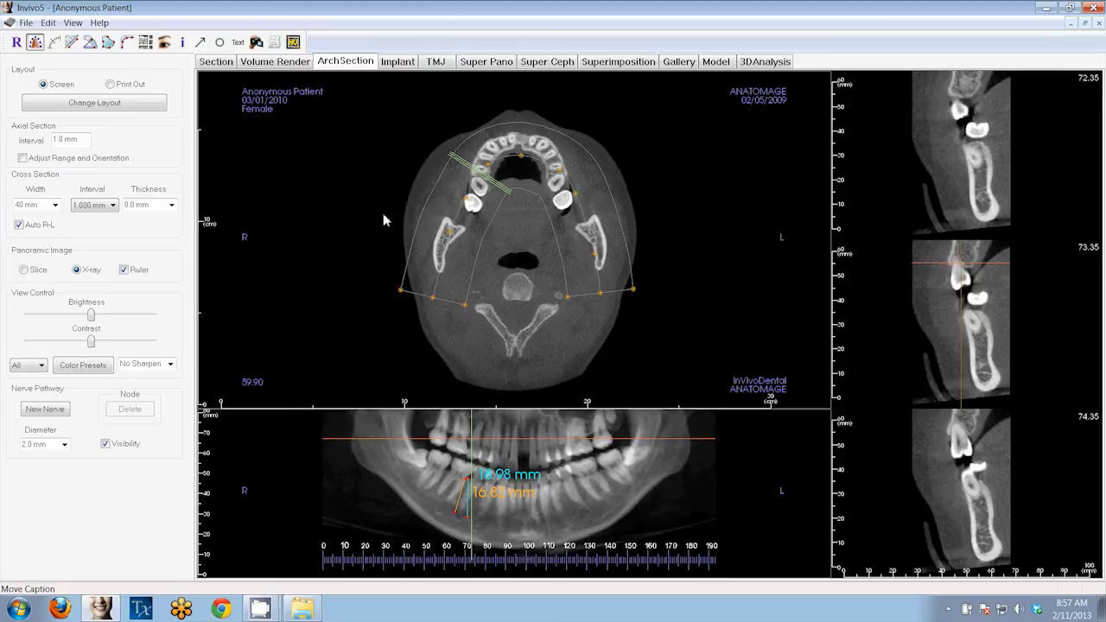
Step: Return to the Section tab and step the sagittal pane to a slice through the cervical spine and front teeth
click(216, 62)
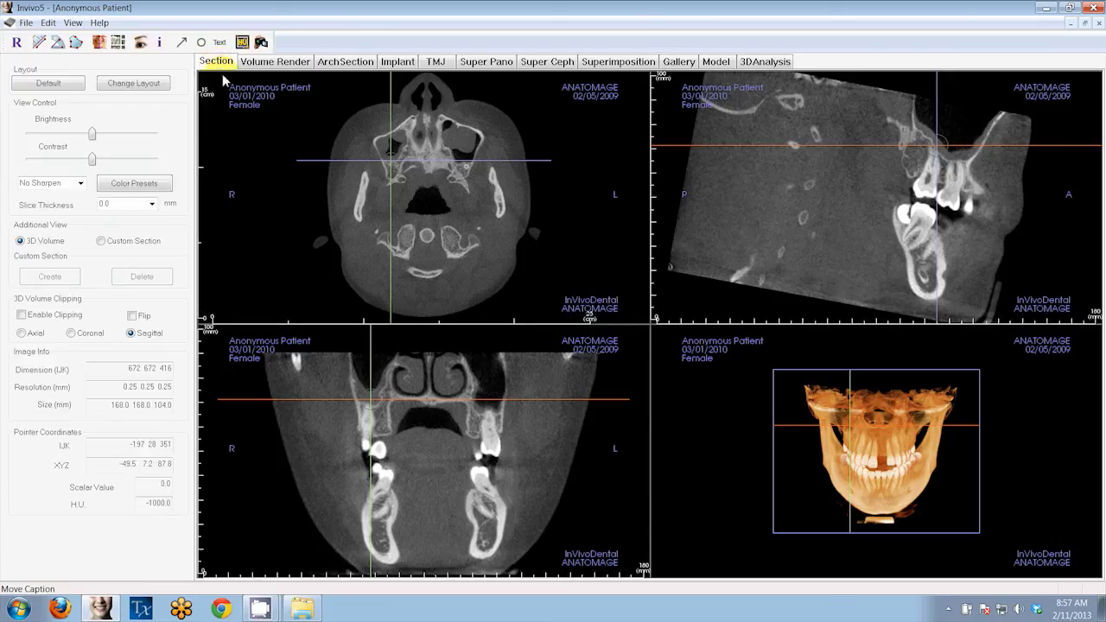
scroll(735, 263, down, 5)
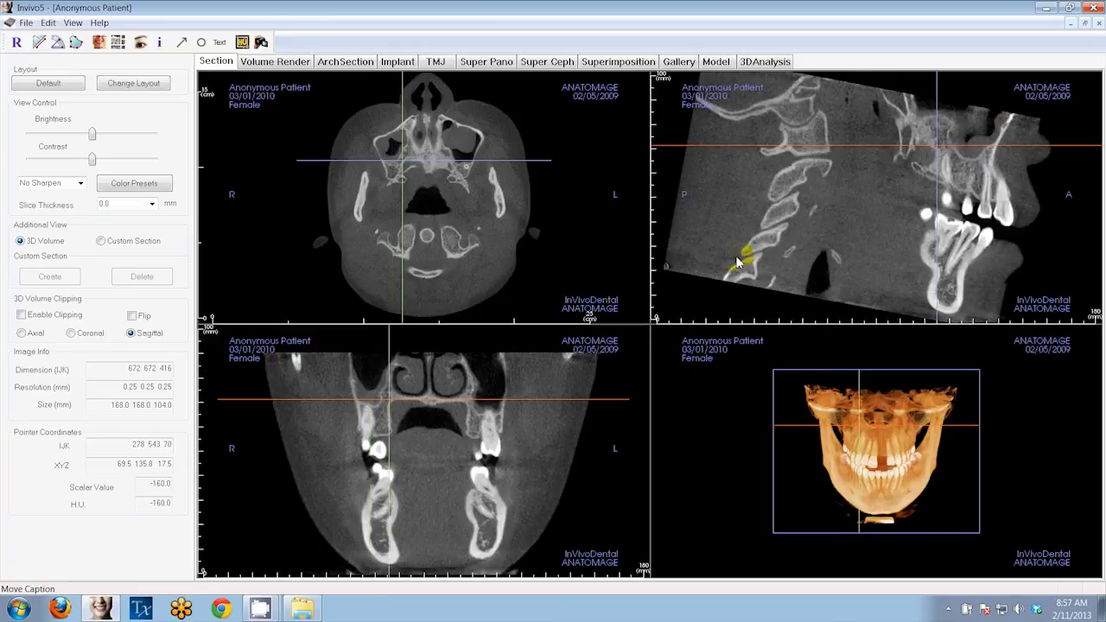
scroll(752, 262, down, 5)
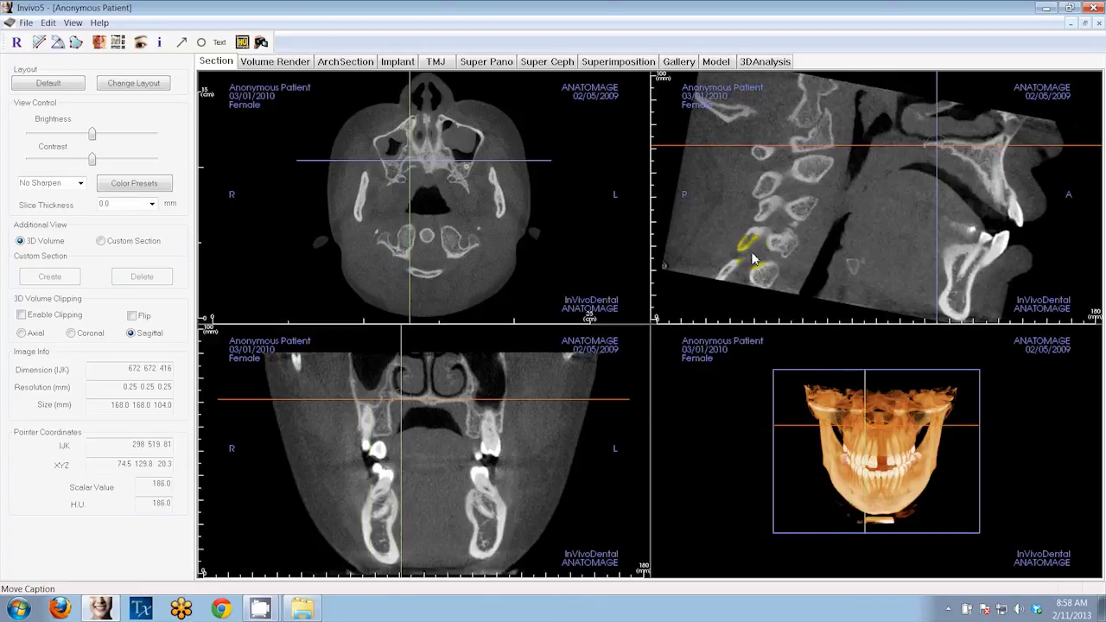
scroll(752, 262, up, 3)
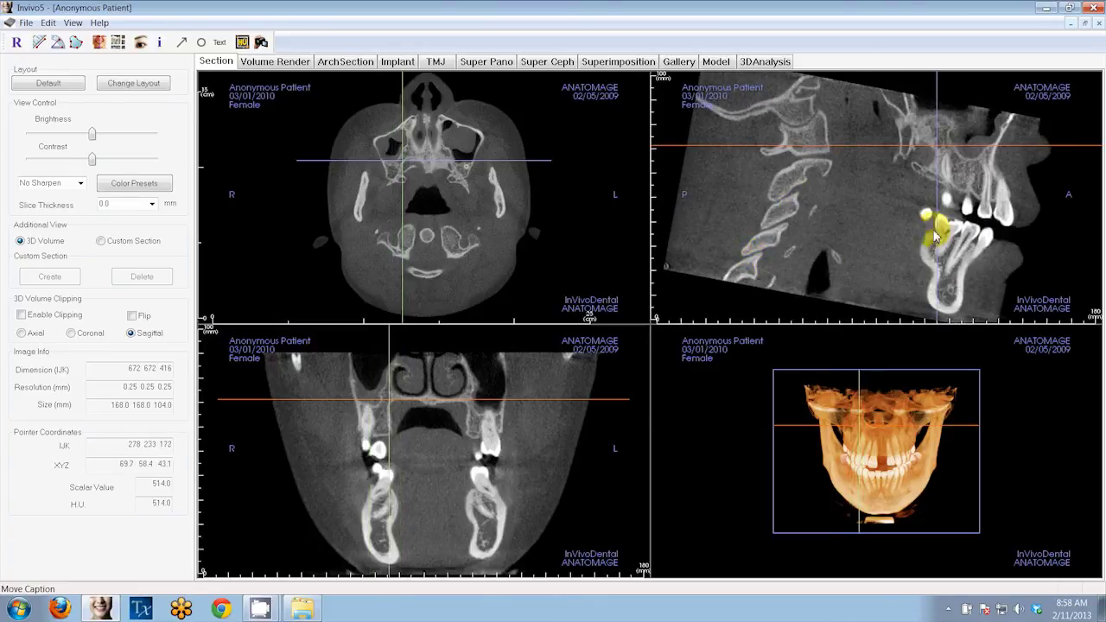
Step: Start reorientation and tilt the head slightly in the sagittal and axial planes
click(99, 43)
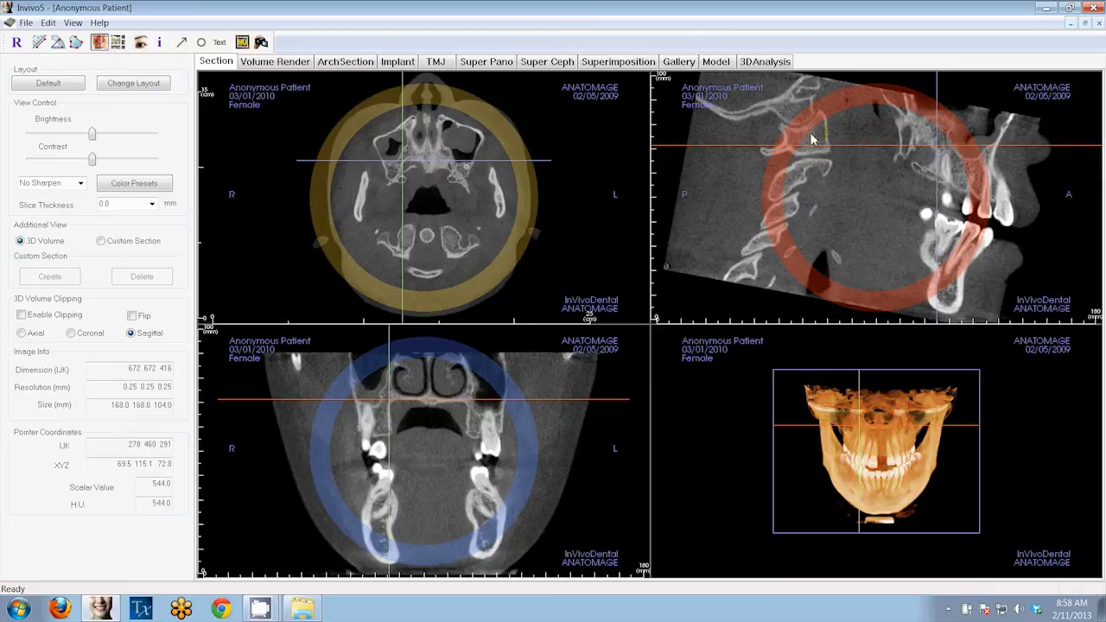
drag(776, 209, 778, 225)
scroll(859, 183, down, 5)
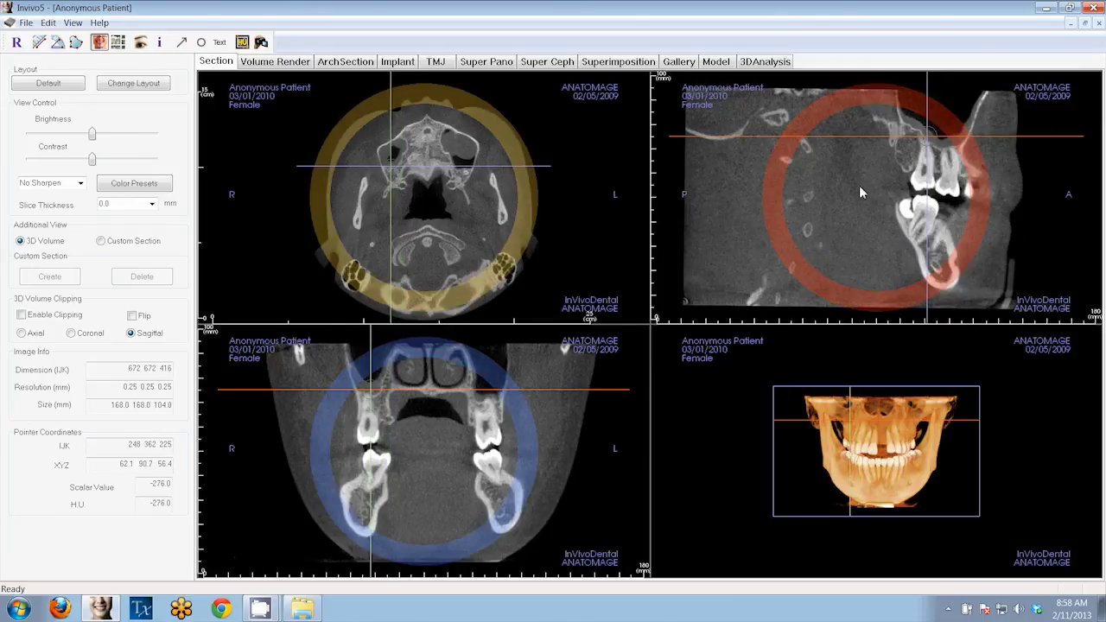
scroll(861, 197, up, 5)
scroll(862, 199, down, 5)
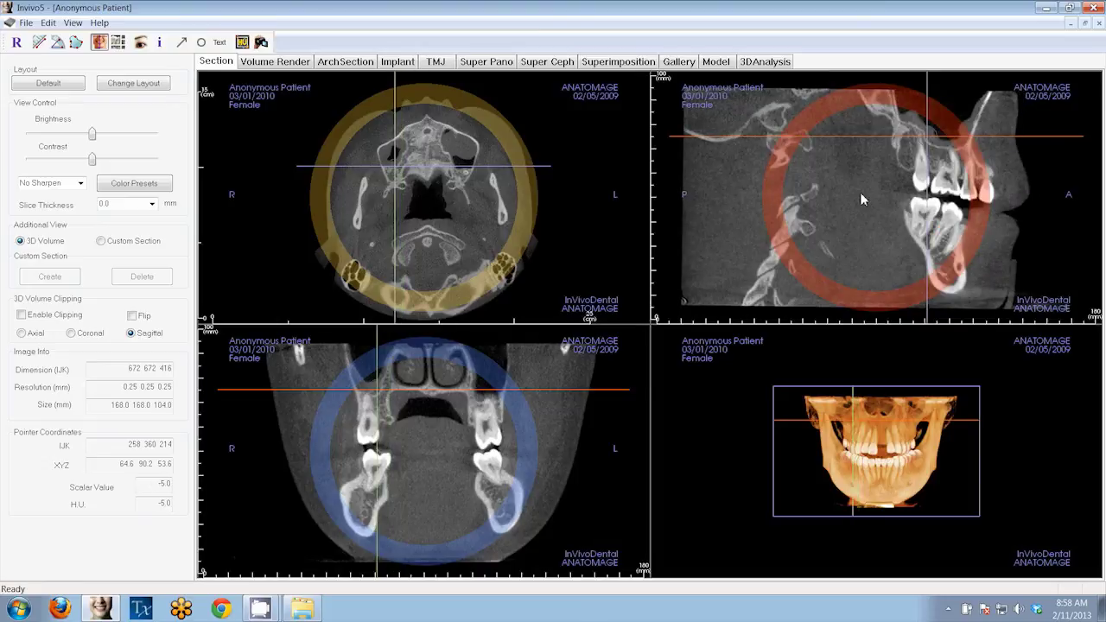
drag(534, 211, 534, 211)
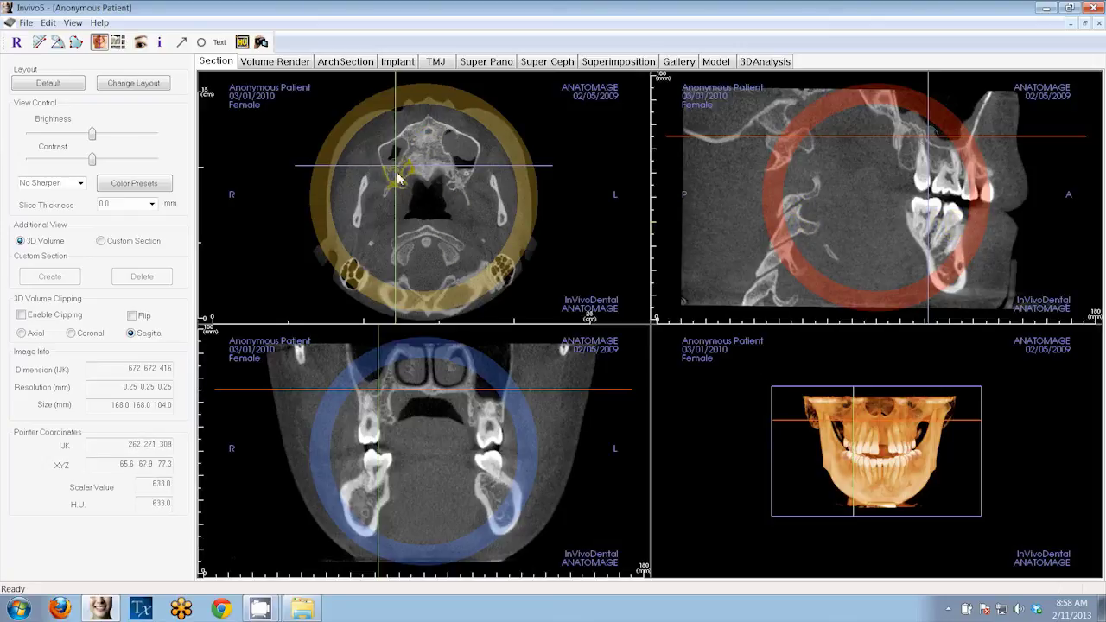
Step: Move the sagittal slice to the head's midline and apply the reorientation
drag(407, 178, 432, 178)
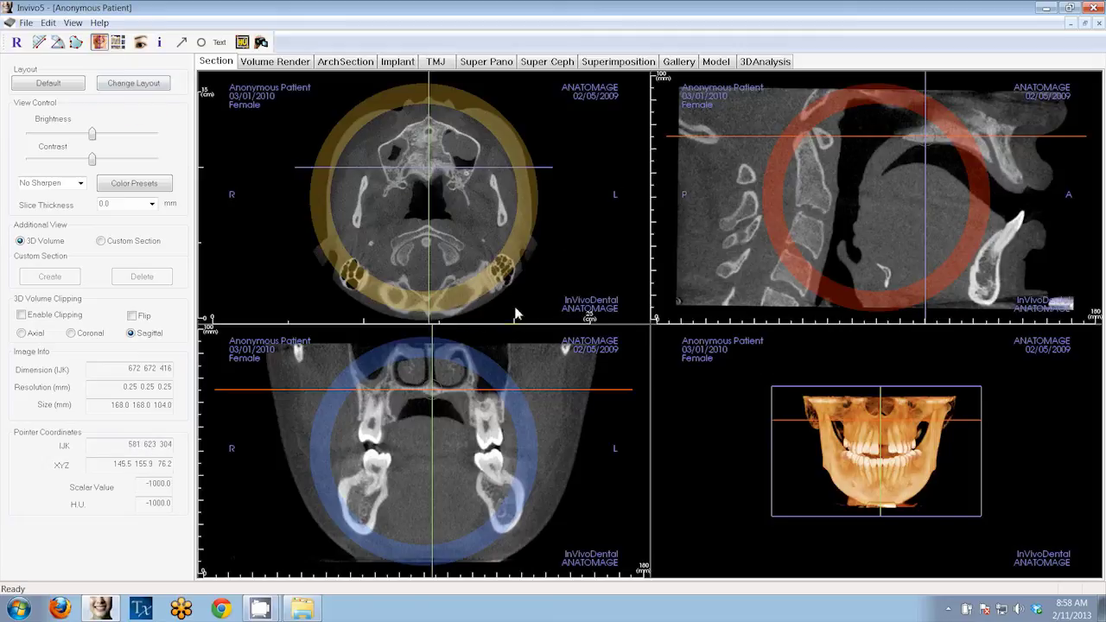
click(105, 47)
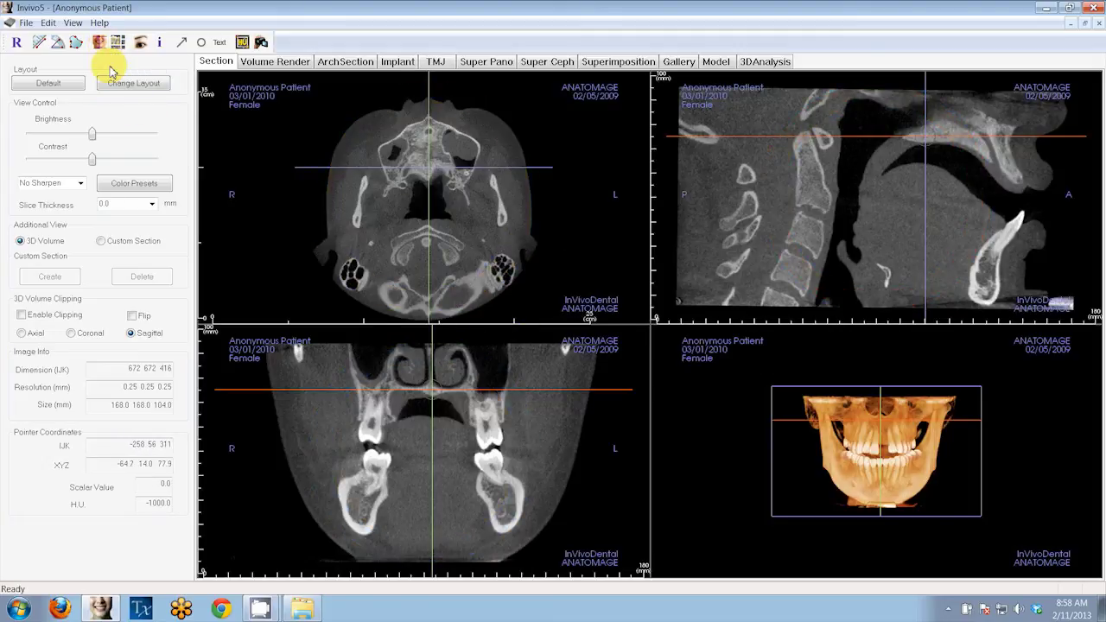
click(380, 417)
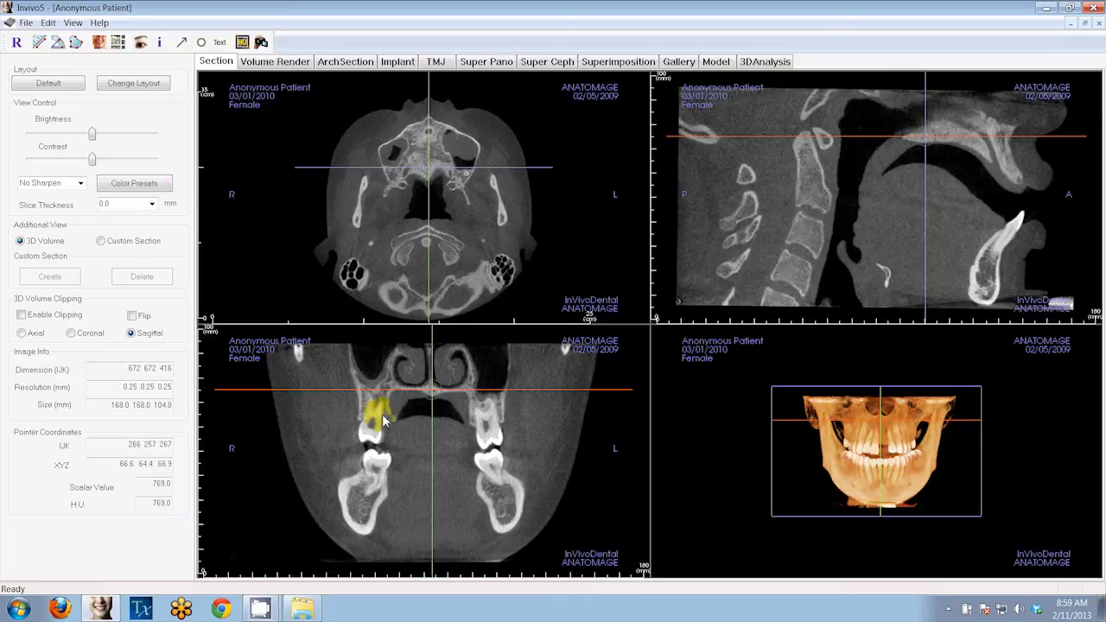